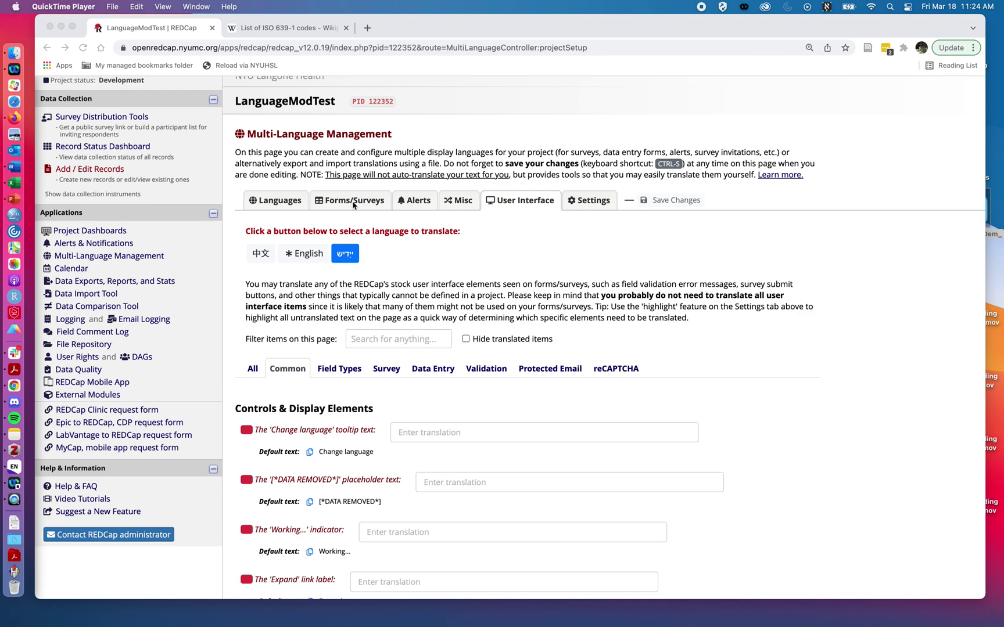
left_click(412, 202)
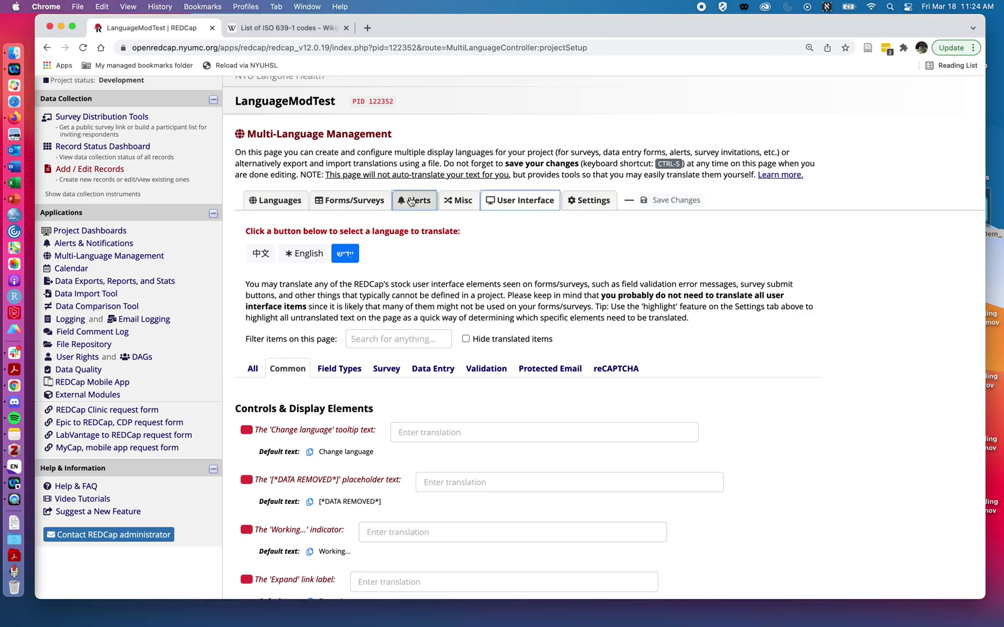
left_click(457, 200)
left_click(424, 200)
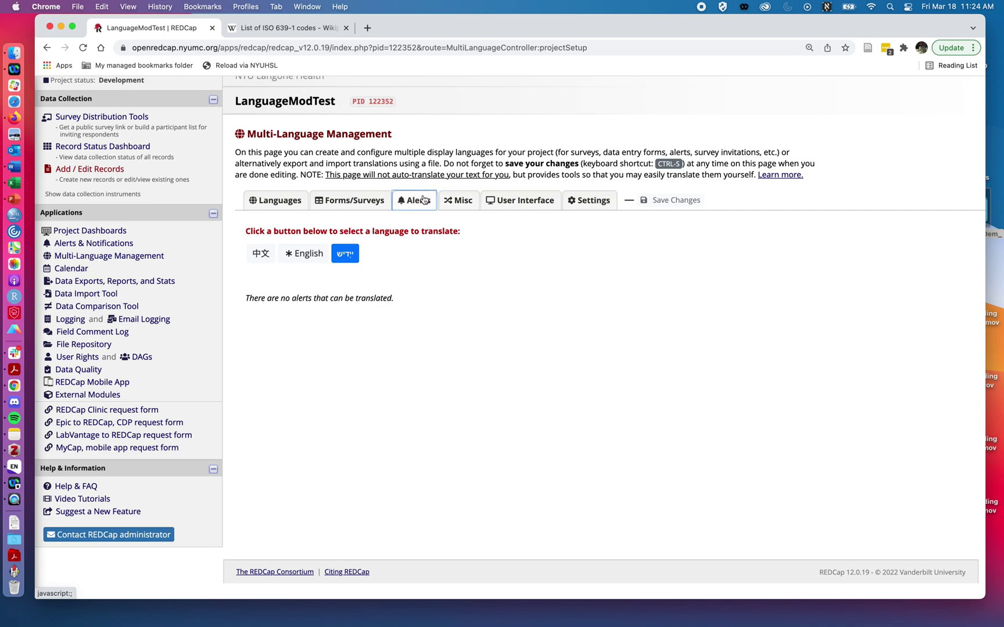
left_click(454, 202)
left_click(517, 207)
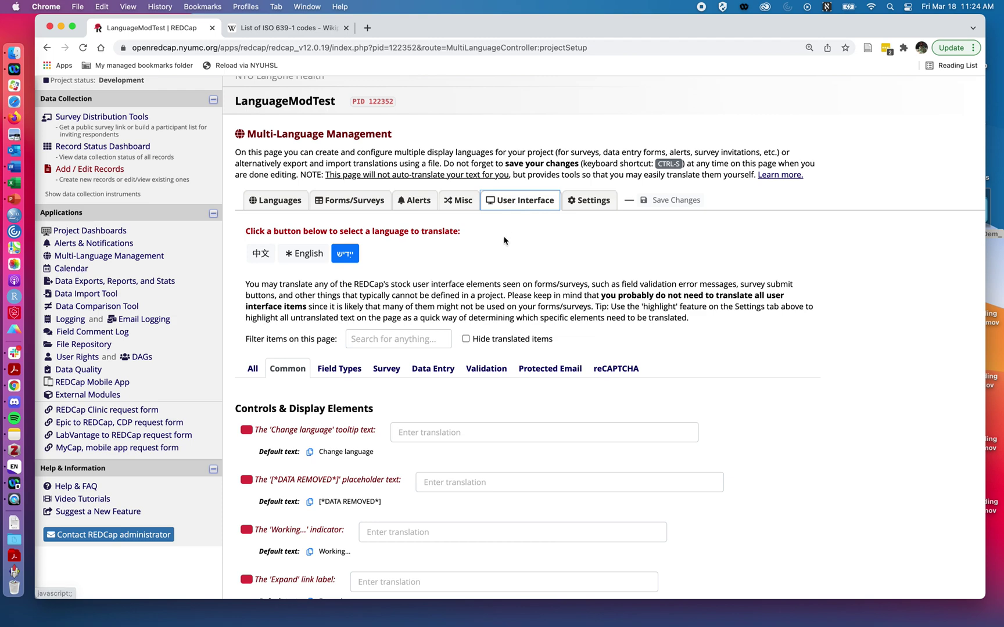
scroll(505, 240, "down", 2)
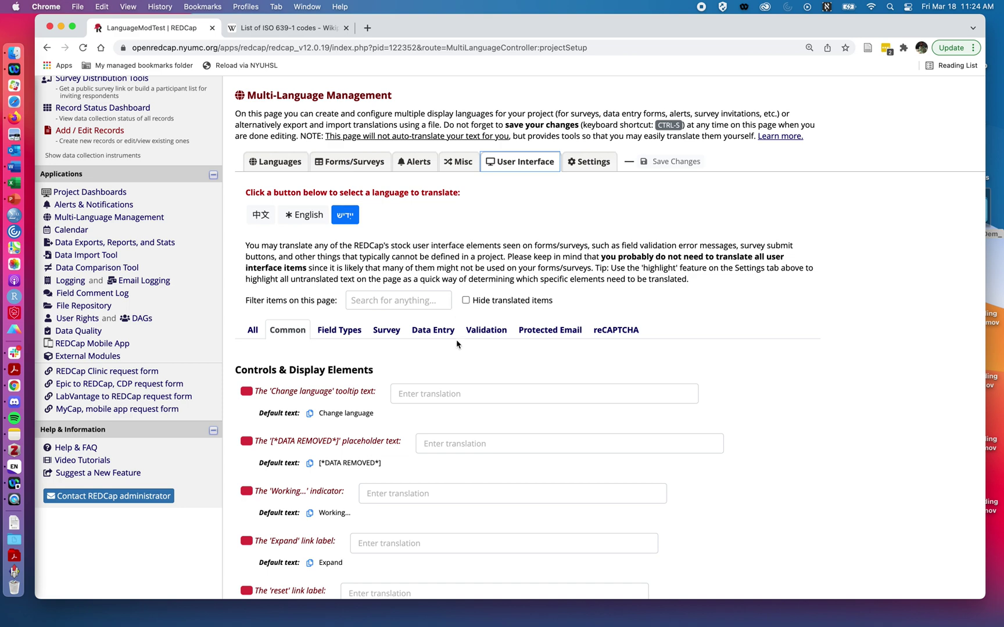
scroll(455, 339, "down", 2)
scroll(455, 339, "down", 3)
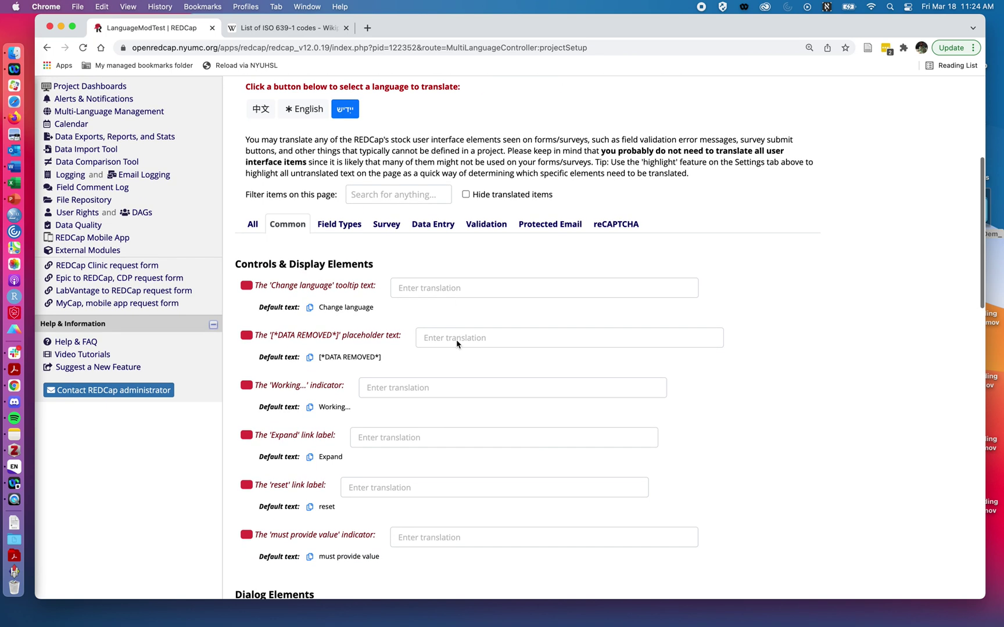
scroll(457, 341, "down", 1)
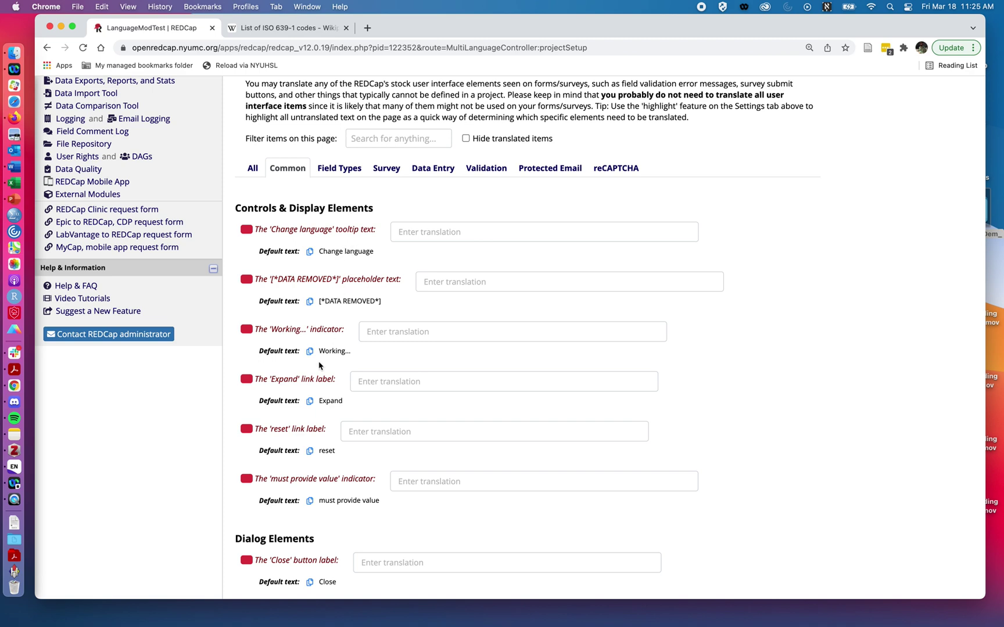
scroll(331, 439, "down", 1)
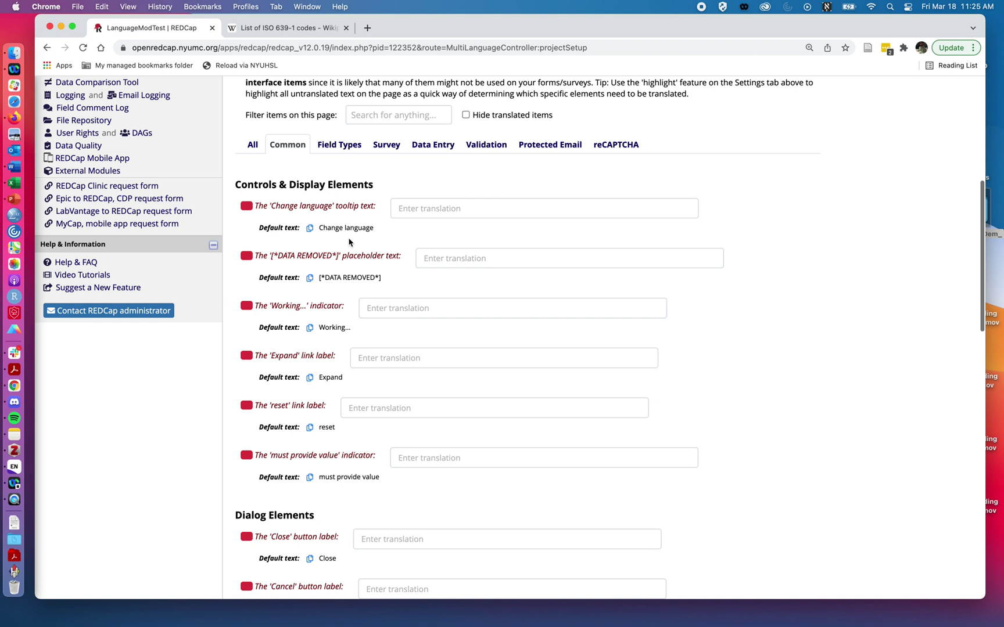
Filter to the Survey interface items and start the Page number translation under Page Navigation
left_click(380, 151)
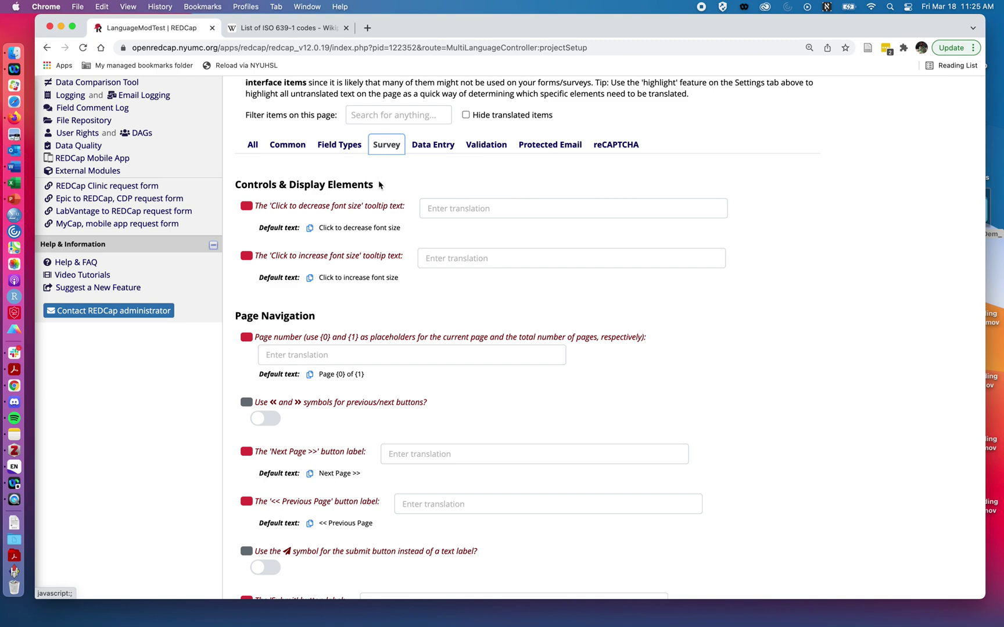
scroll(383, 191, "up", 3)
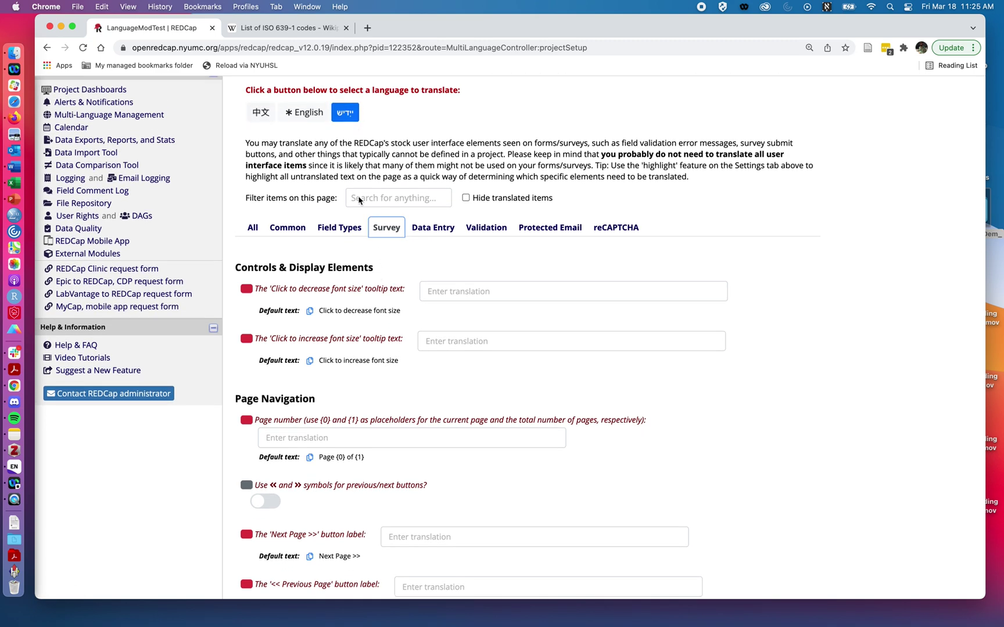
scroll(383, 233, "down", 5)
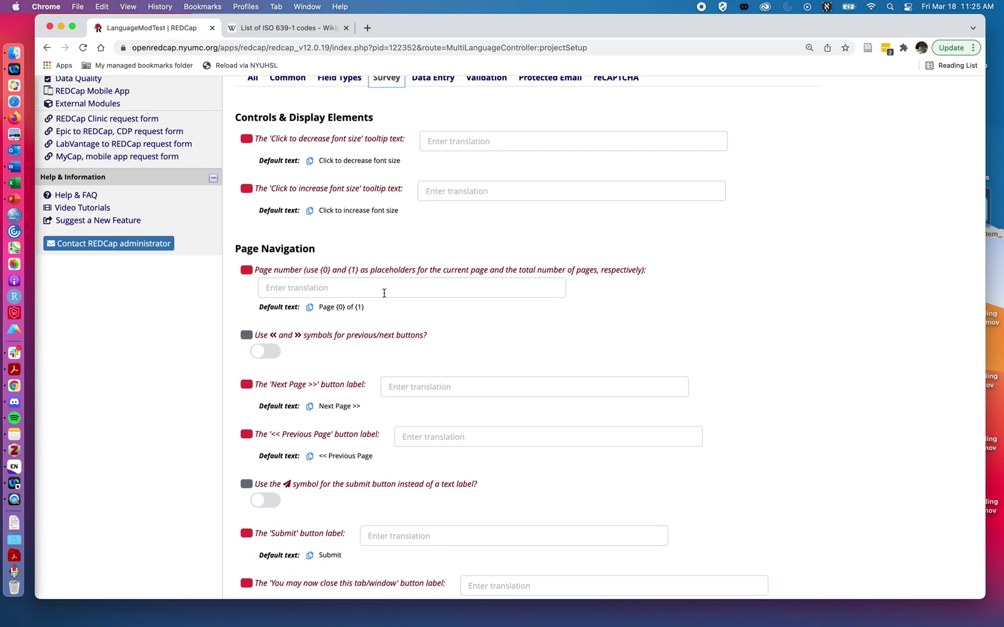
left_click(384, 290)
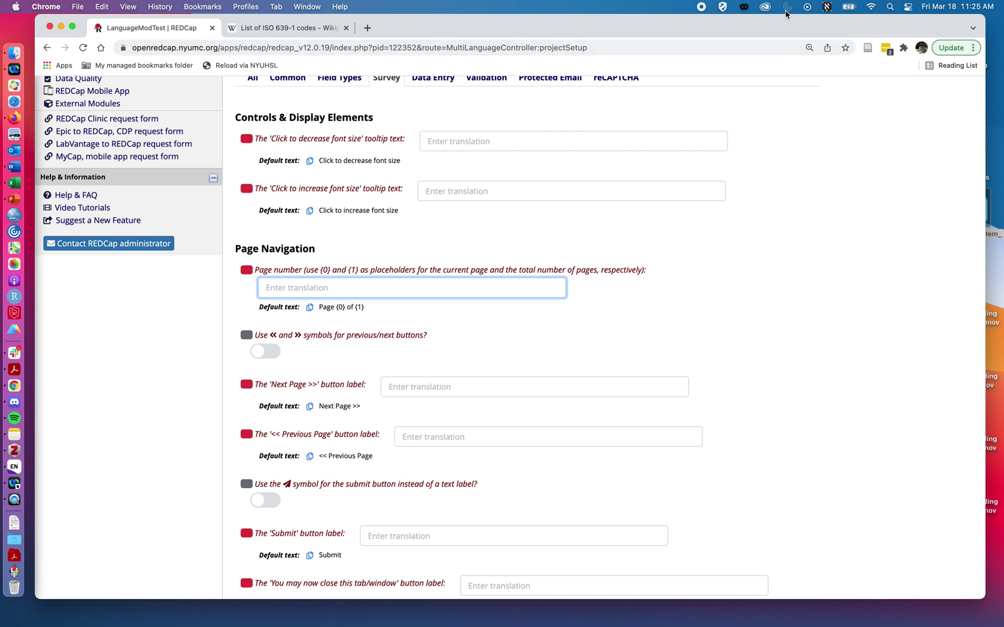
Enter the {0} and {1} placeholders in the Page number translation with the U.S. keyboard
left_click(826, 7)
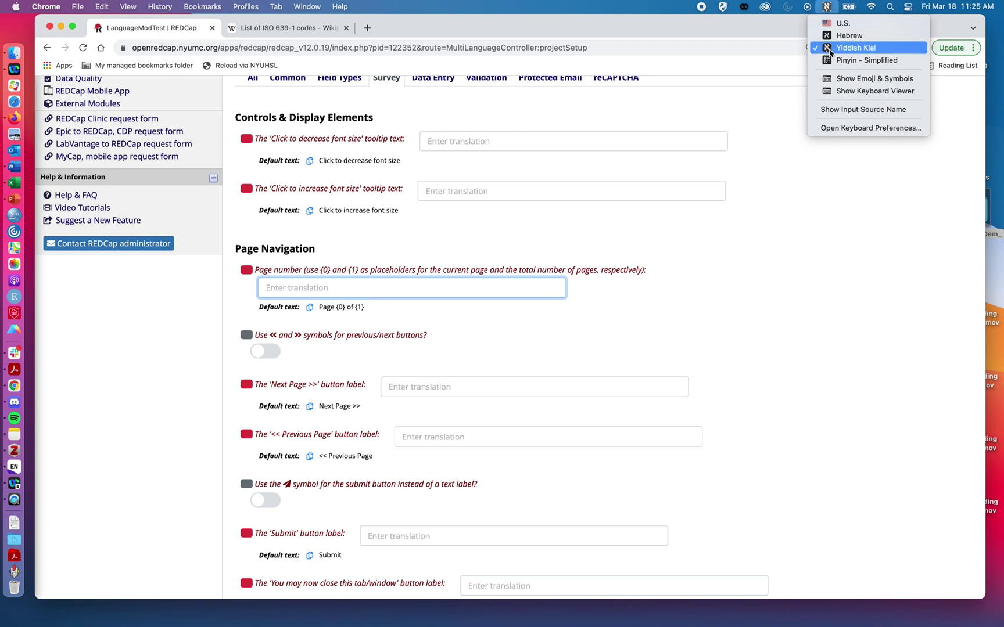
left_click(833, 23)
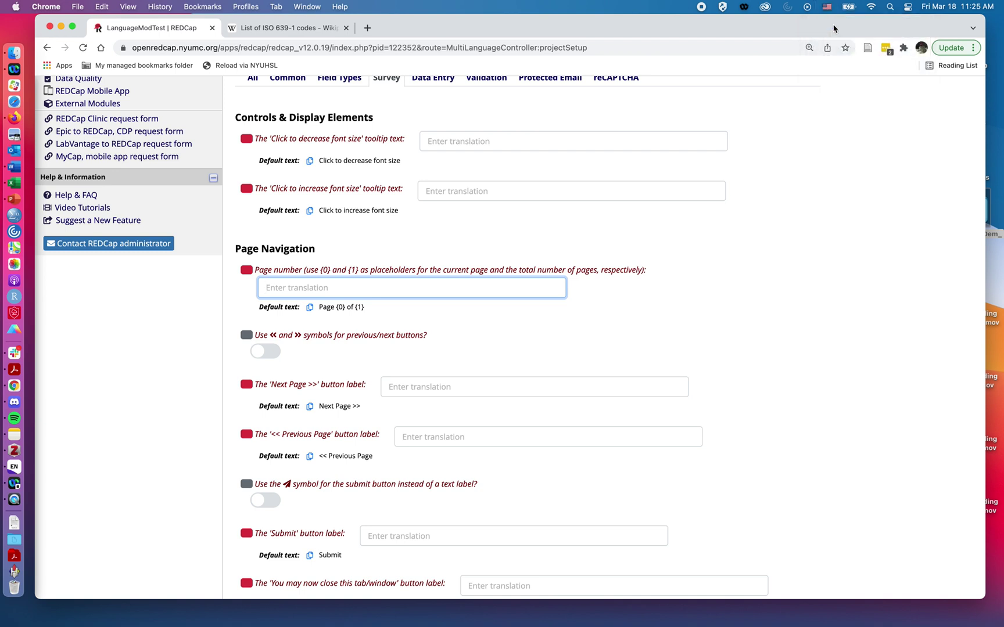
type("{0}")
left_click(266, 288)
type("{1}")
key("super+Right")
Type the Yiddish Page number text 'זײטל {0} פֿון {1}', fixing typos along the way
left_click(828, 5)
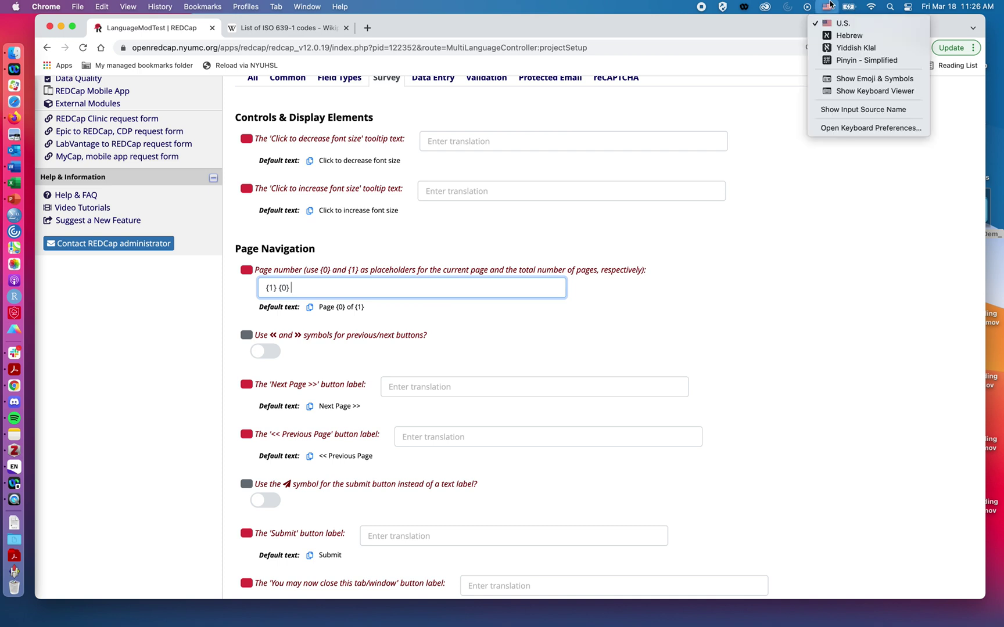
left_click(839, 48)
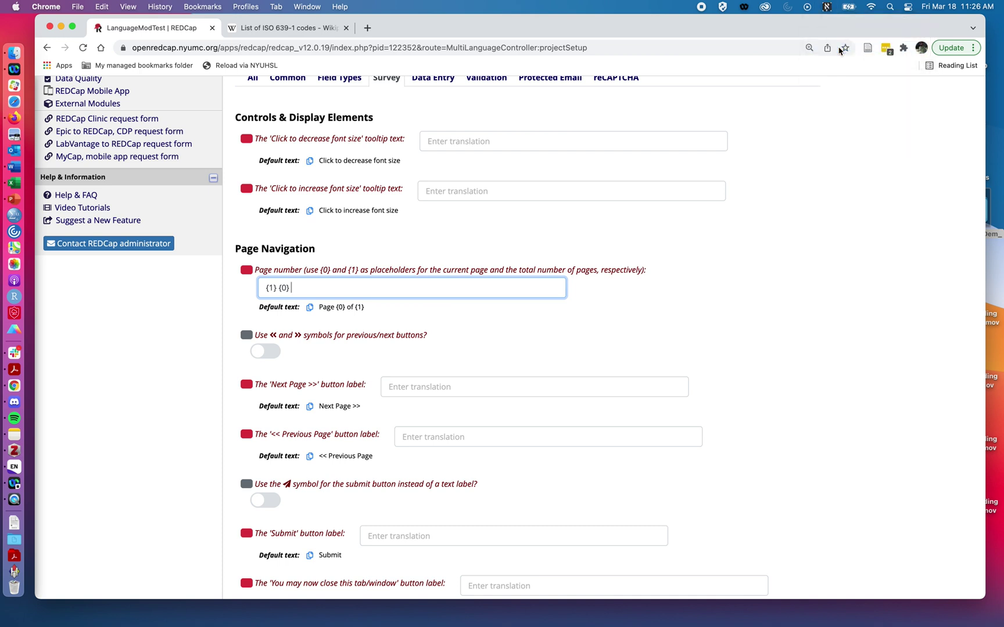
type("זײטל {0} פֿון")
key("BackSpace")
key("BackSpace")
key("BackSpace")
key("BackSpace")
key("BackSpace")
key("BackSpace")
type("וו")
key("BackSpace")
key("BackSpace")
type("פֿונ")
left_click(826, 7)
left_click(825, 23)
type("{1")
Correct the Page number words to 'זײַטל' and 'פון'
key("BackSpace")
key("BackSpace")
type("{1}")
double_click(286, 288)
key("BackSpace")
type("זײַטל")
double_click(311, 288)
key("BackSpace")
type("פון")
double_click(314, 288)
key("BackSpace")
Translate Next Page as 'וויטער' and Previous Page as 'צור', and start the Submit label
scroll(353, 385, "down", 1)
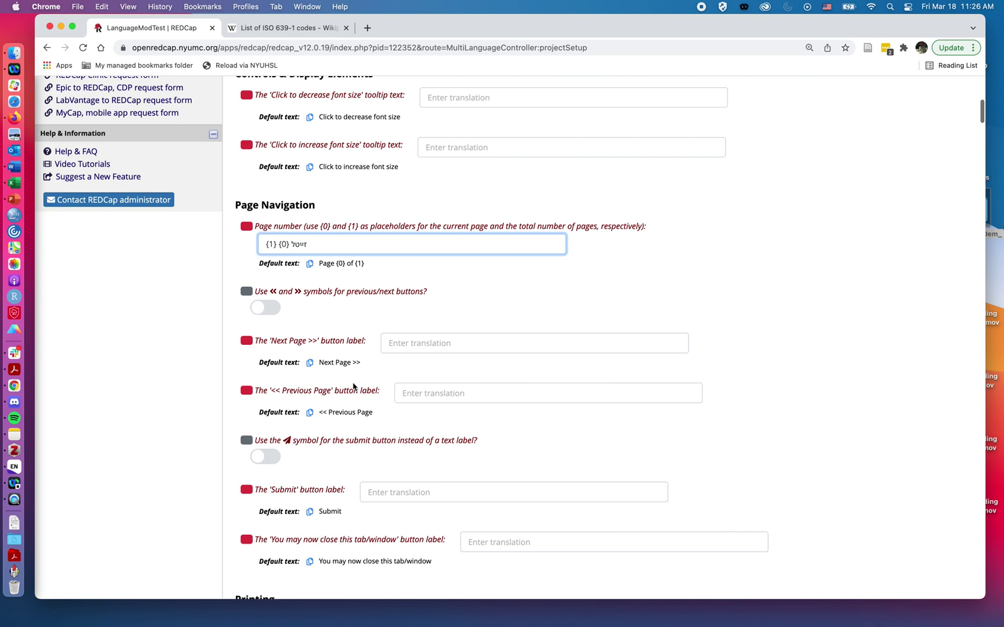
left_click(400, 343)
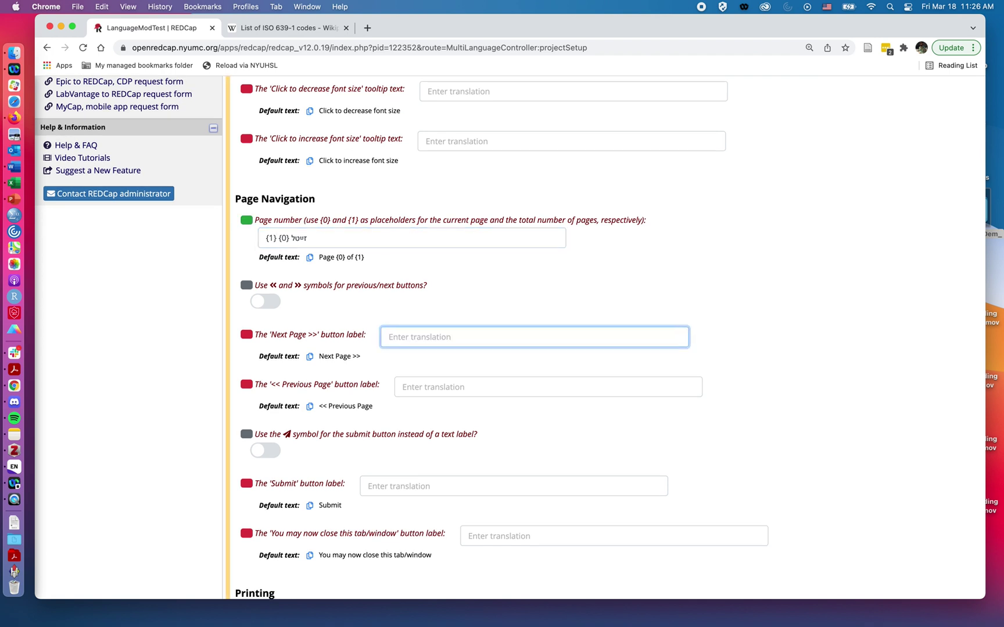
key("ctrl+space")
type("וויטער")
left_click(424, 388)
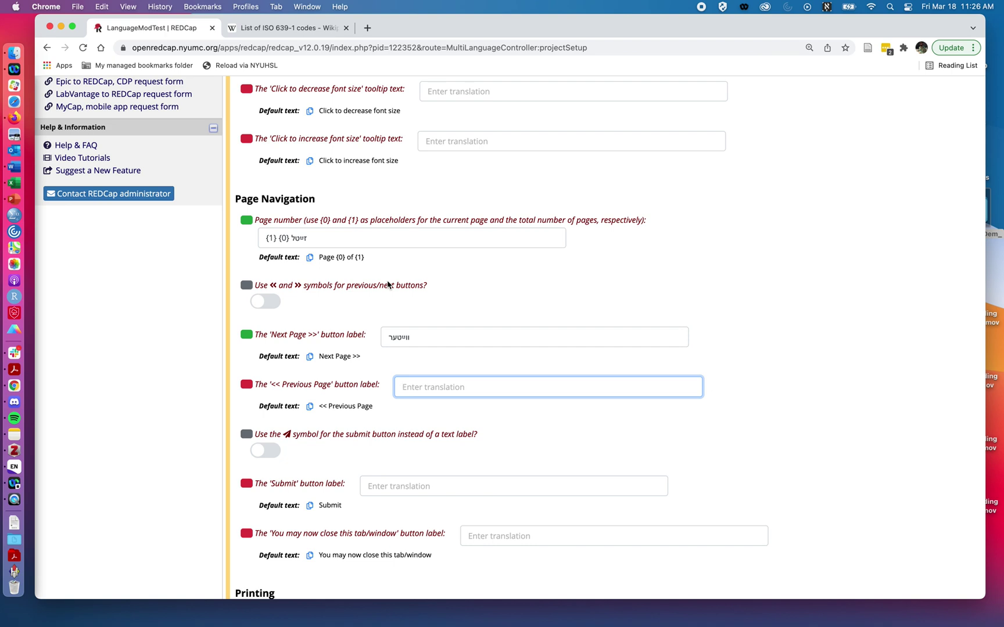
type("צוריק")
scroll(399, 298, "down", 5)
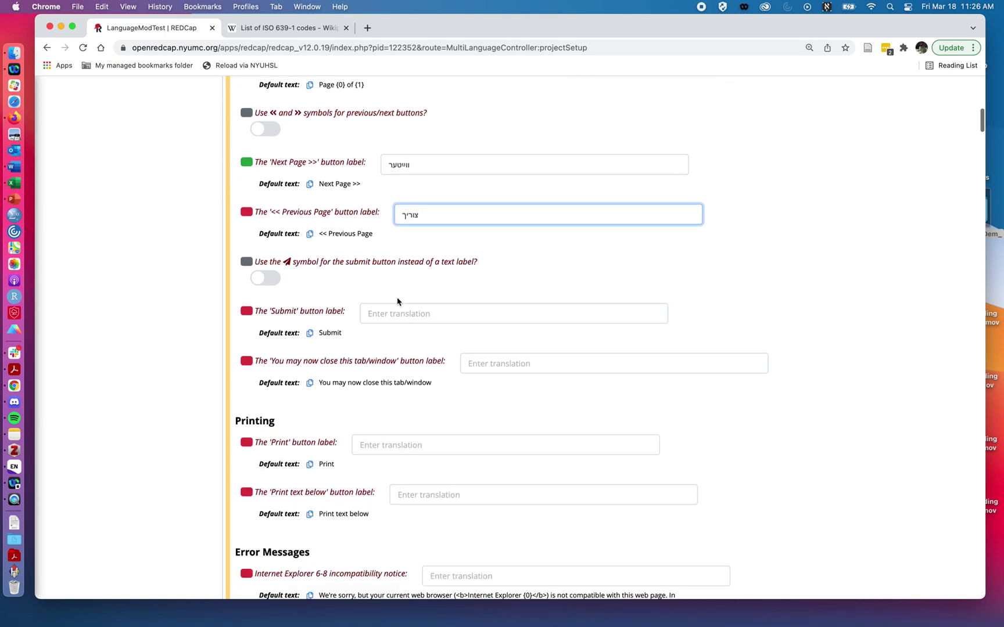
left_click(404, 310)
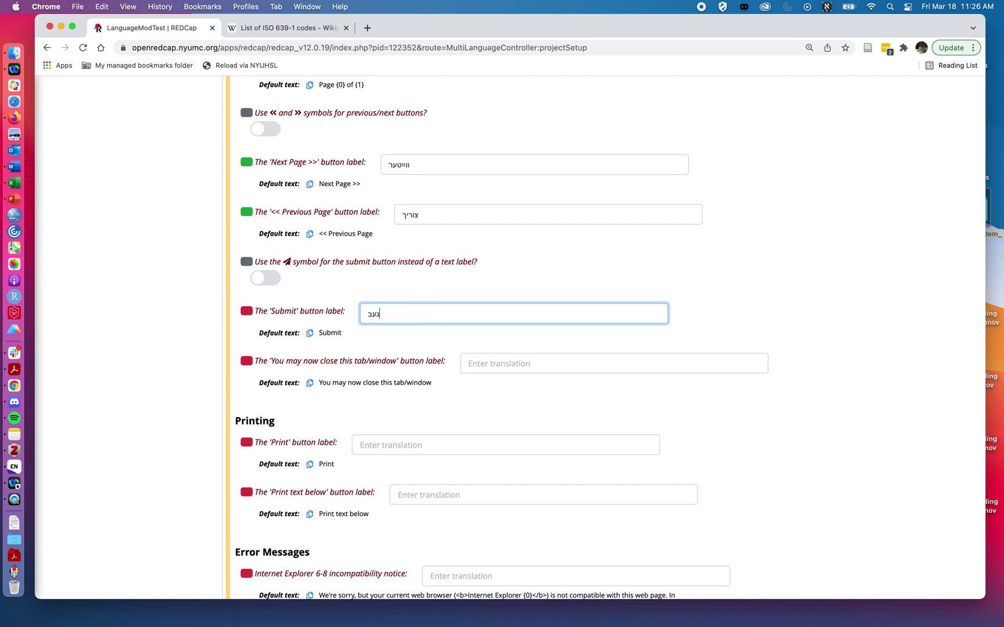
Review the remaining Survey interface items and save the Yiddish translations
scroll(511, 332, "down", 4)
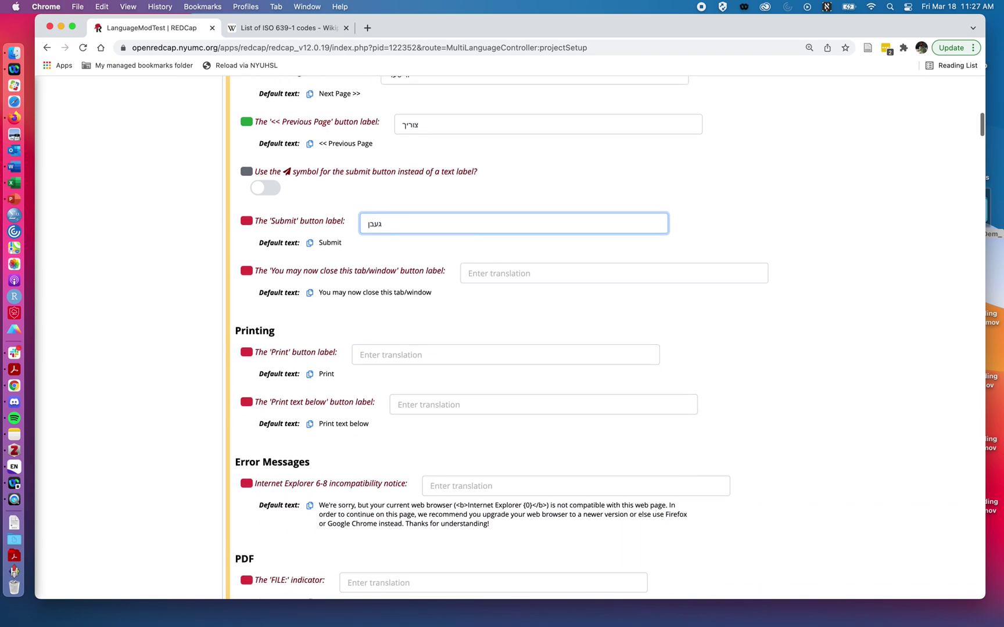
scroll(401, 279, "down", 4)
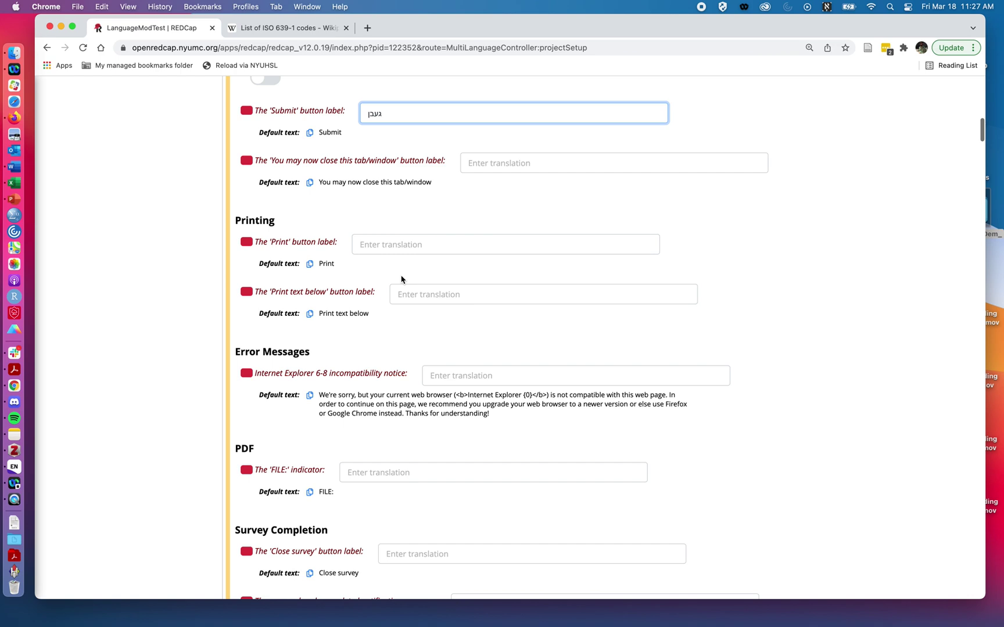
scroll(401, 279, "down", 4)
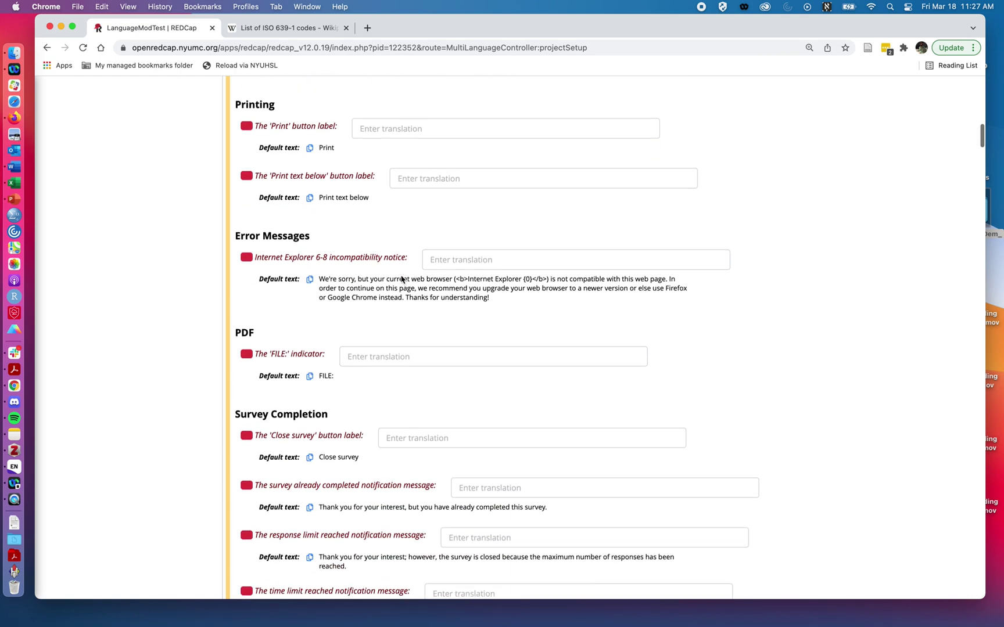
scroll(401, 280, "down", 6)
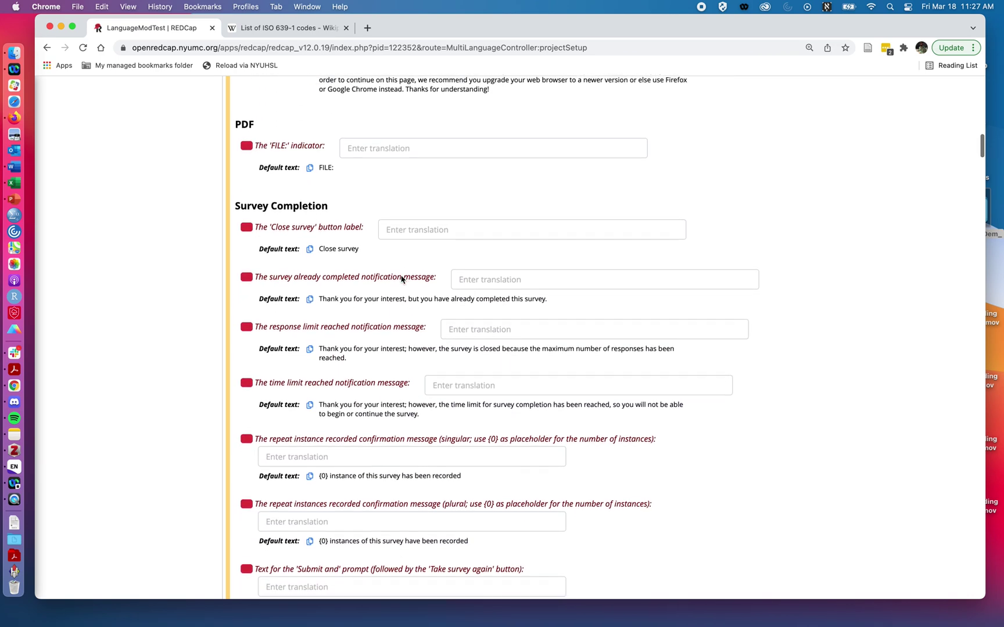
scroll(401, 280, "down", 6)
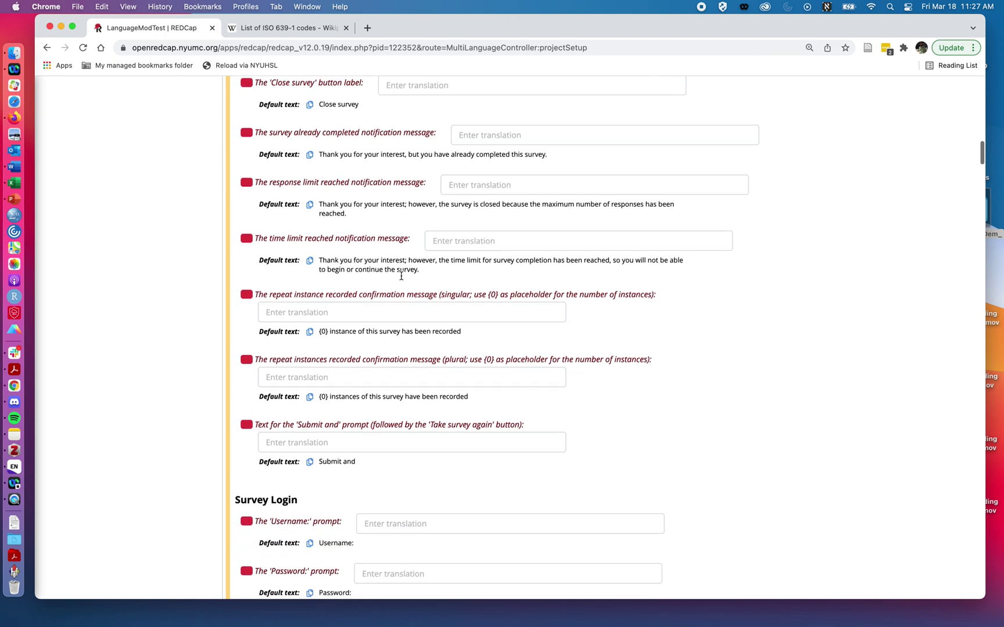
scroll(401, 280, "down", 10)
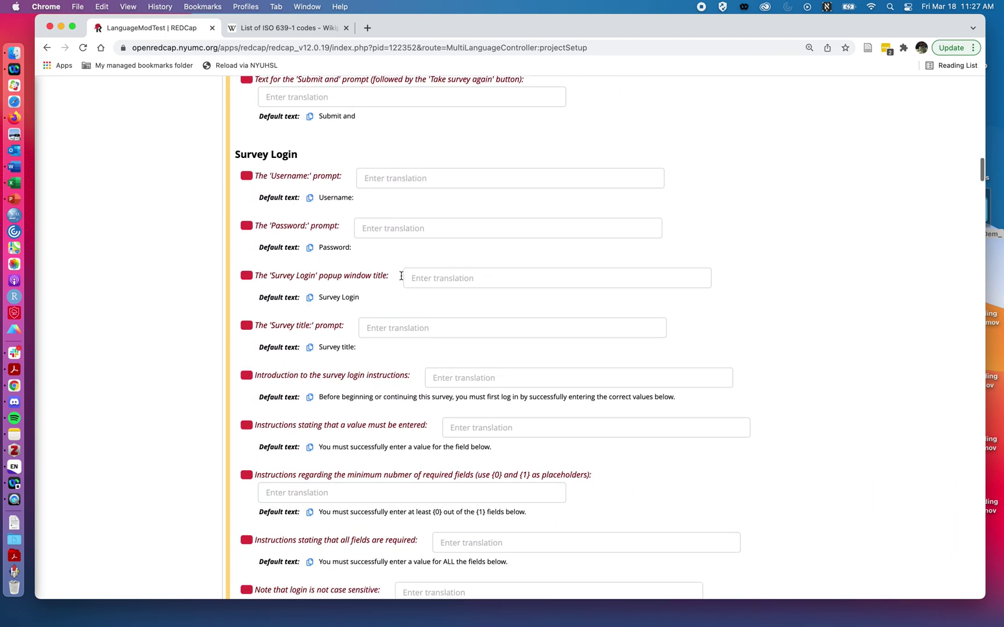
scroll(401, 276, "down", 17)
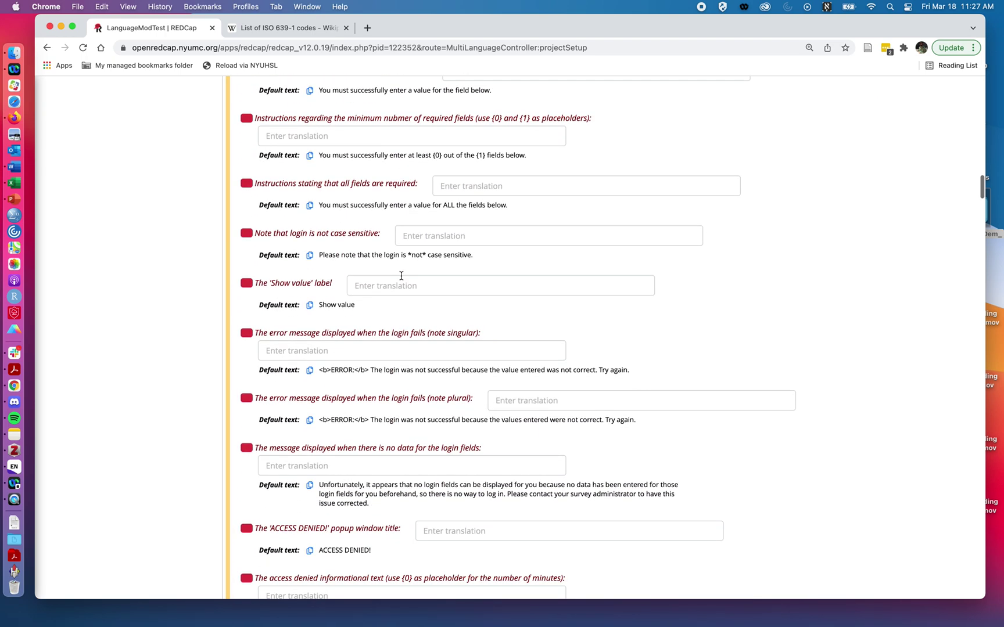
scroll(401, 279, "down", 9)
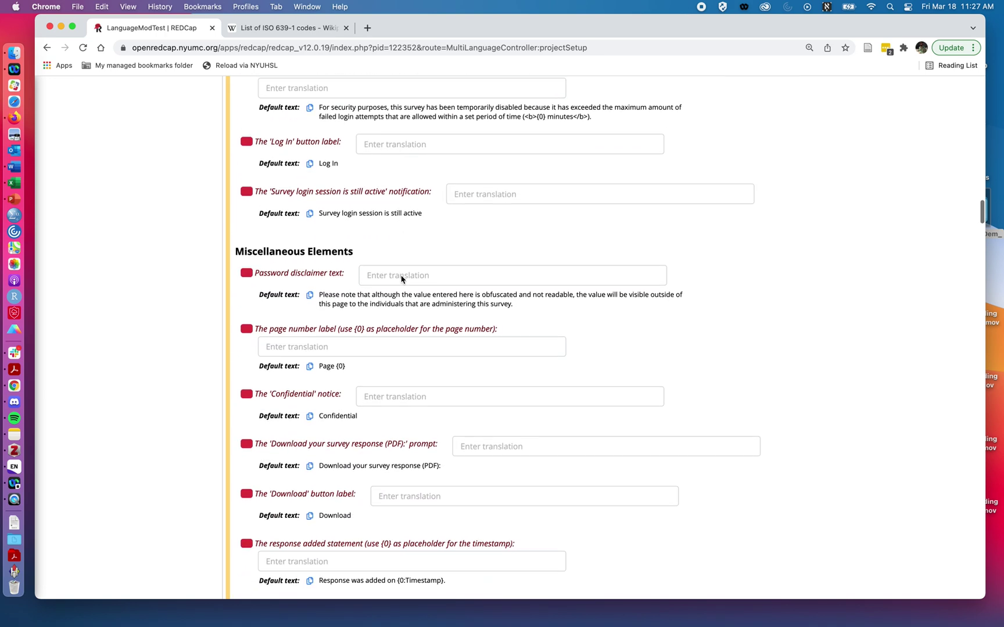
scroll(400, 278, "down", 4)
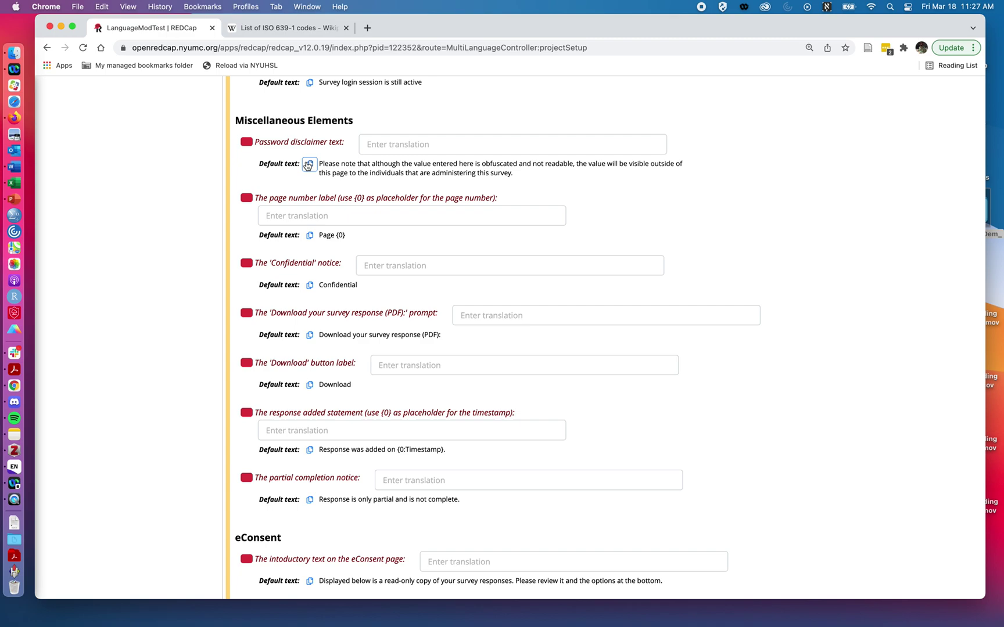
scroll(299, 251, "down", 4)
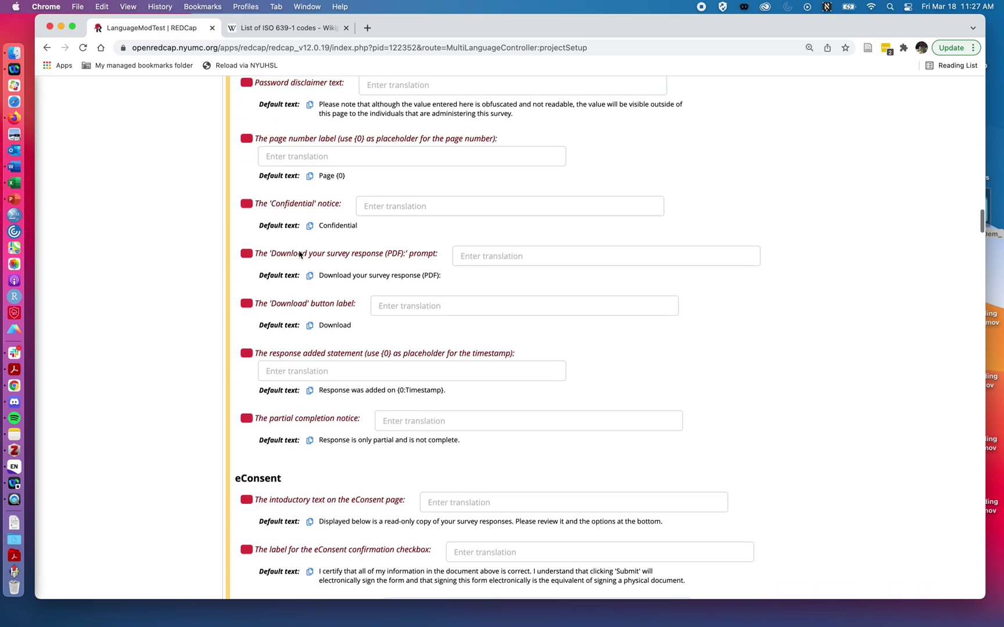
scroll(352, 217, "down", 1)
scroll(352, 216, "up", 20)
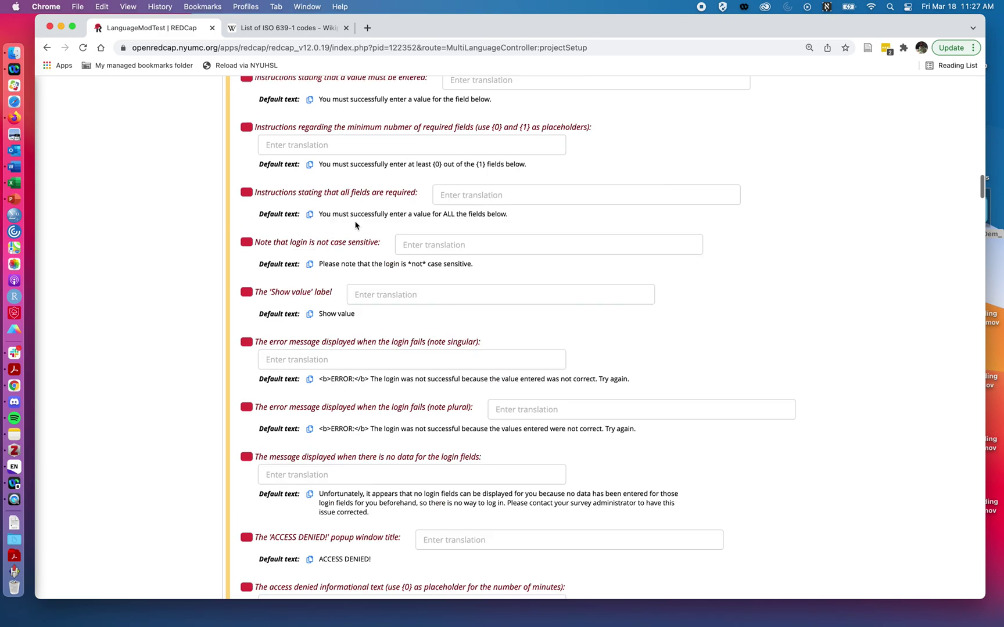
scroll(355, 222, "up", 15)
left_click(676, 330)
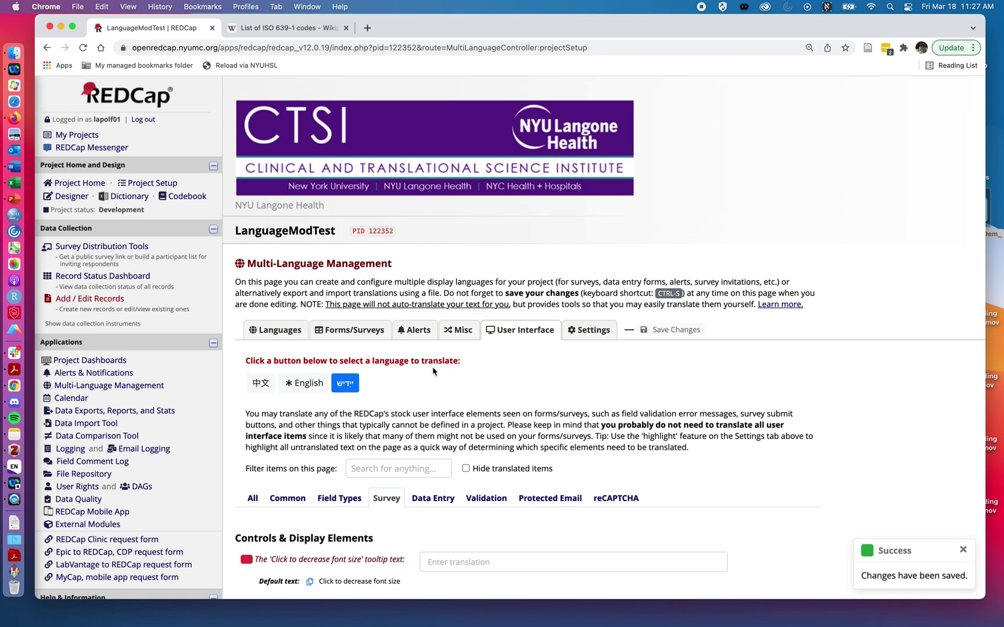
Switch to the 中文 language and review its untranslated Survey items
left_click(261, 388)
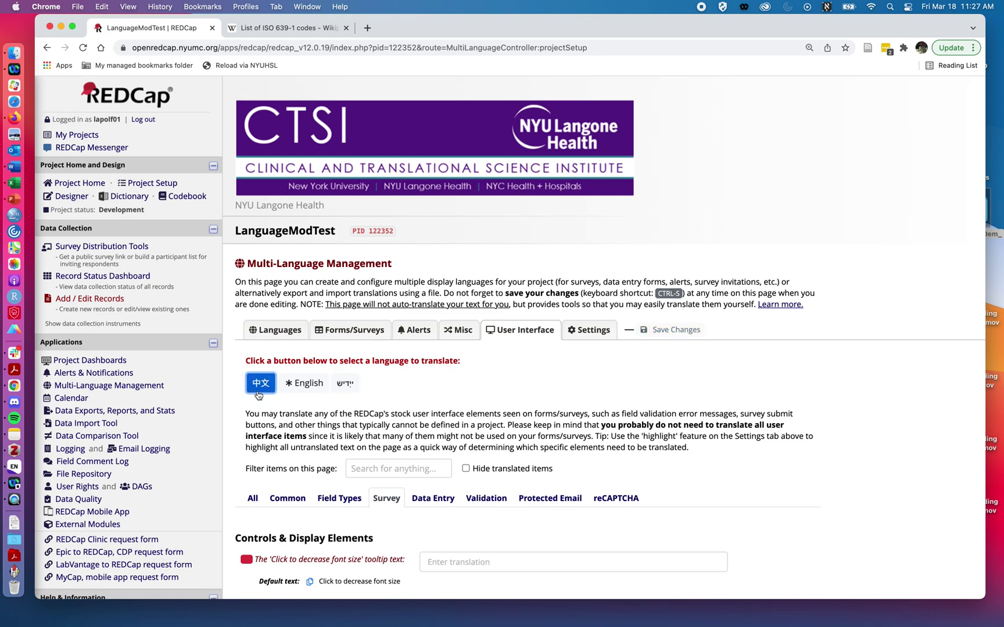
scroll(472, 425, "down", 3)
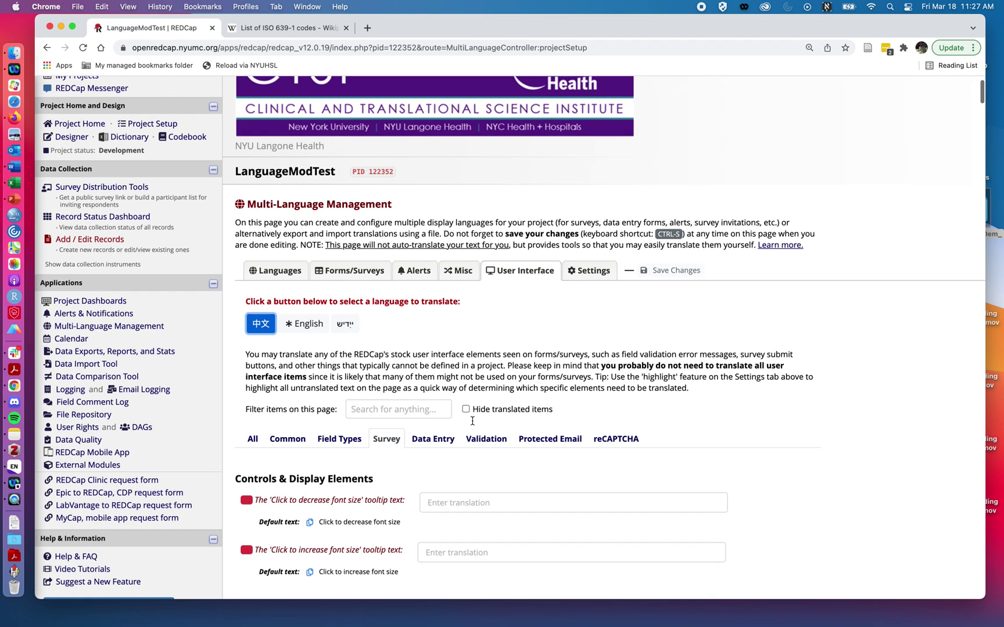
scroll(472, 425, "down", 2)
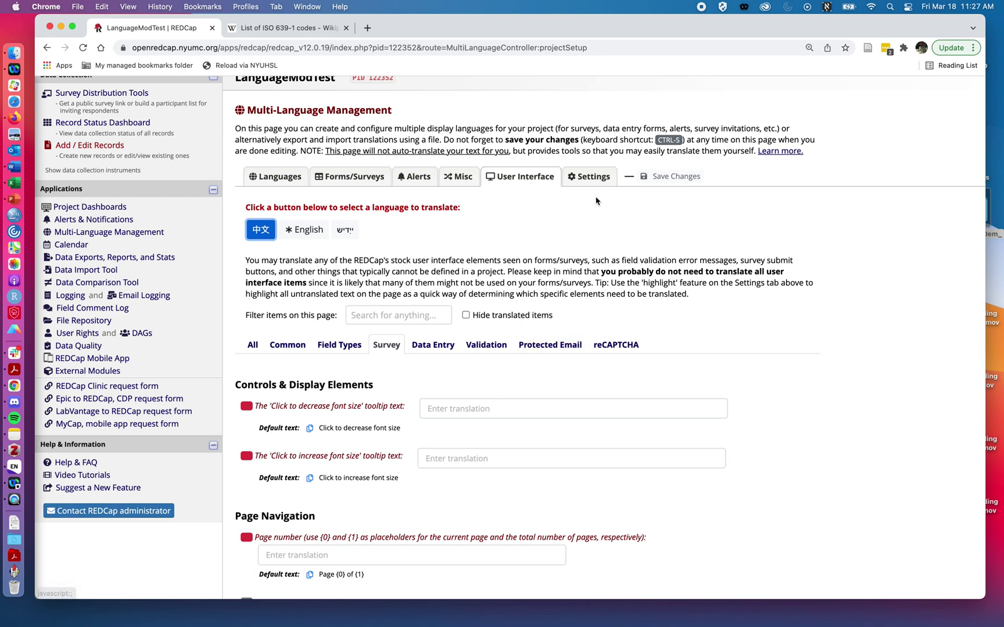
Check the multi-language settings for untranslated-text highlighting, then go to Survey Distribution Tools
left_click(600, 182)
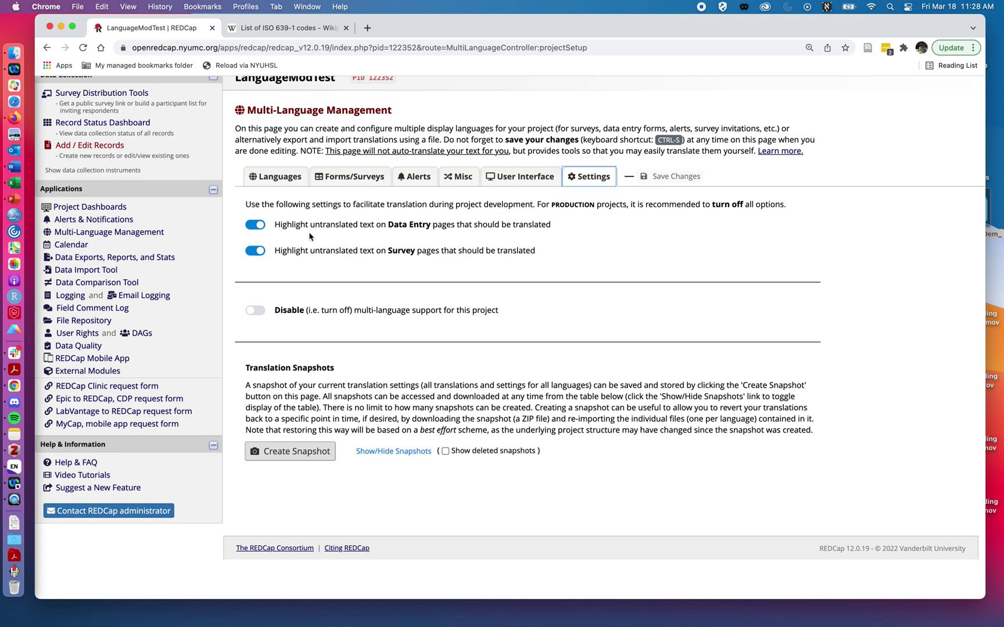
scroll(216, 247, "up", 5)
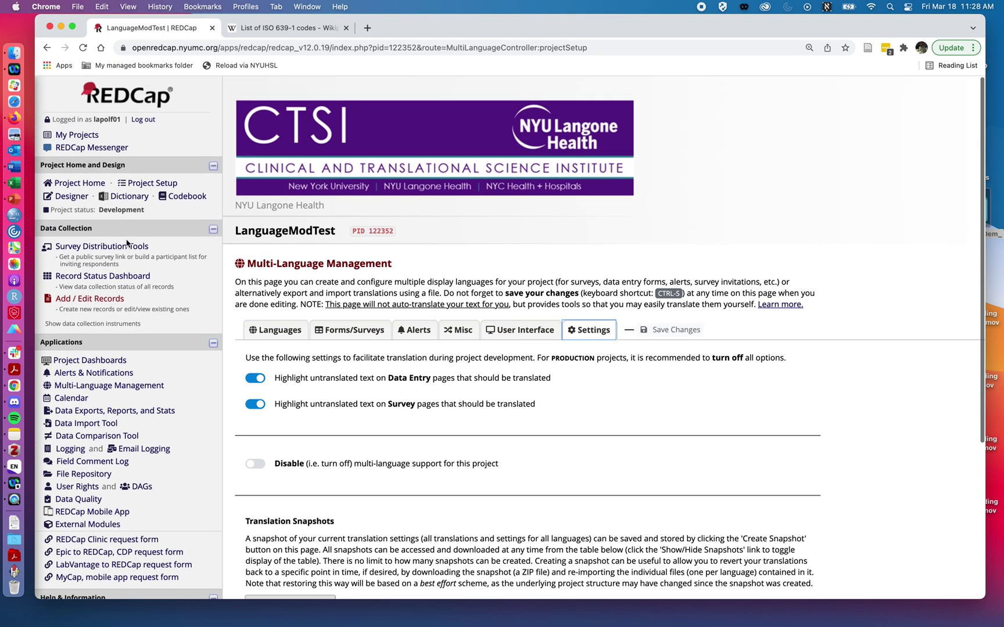
left_click(110, 246)
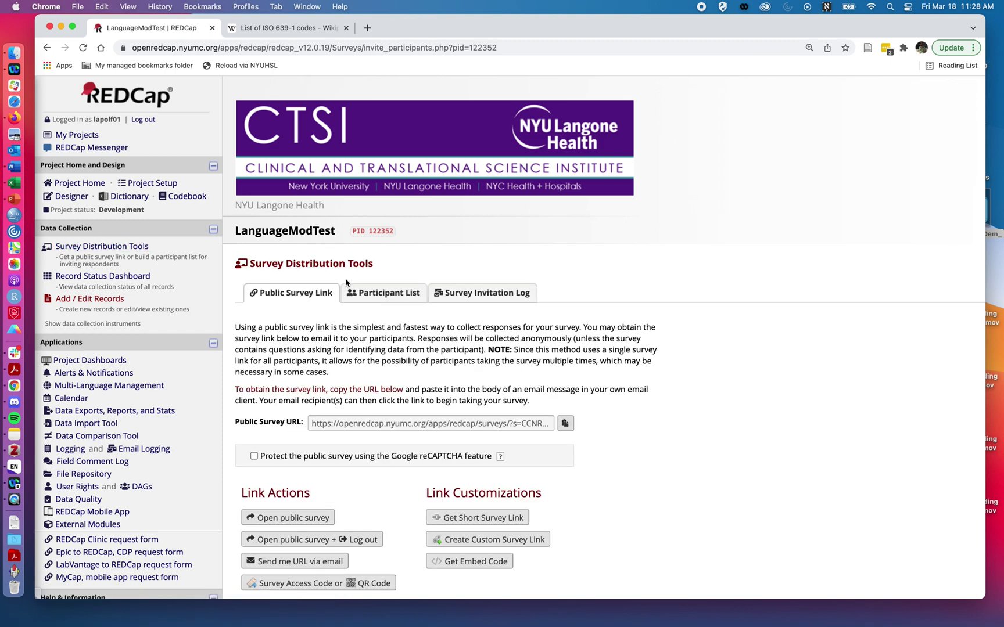
Open the public survey Form 1 in a new tab
scroll(357, 299, "down", 3)
left_click(307, 433)
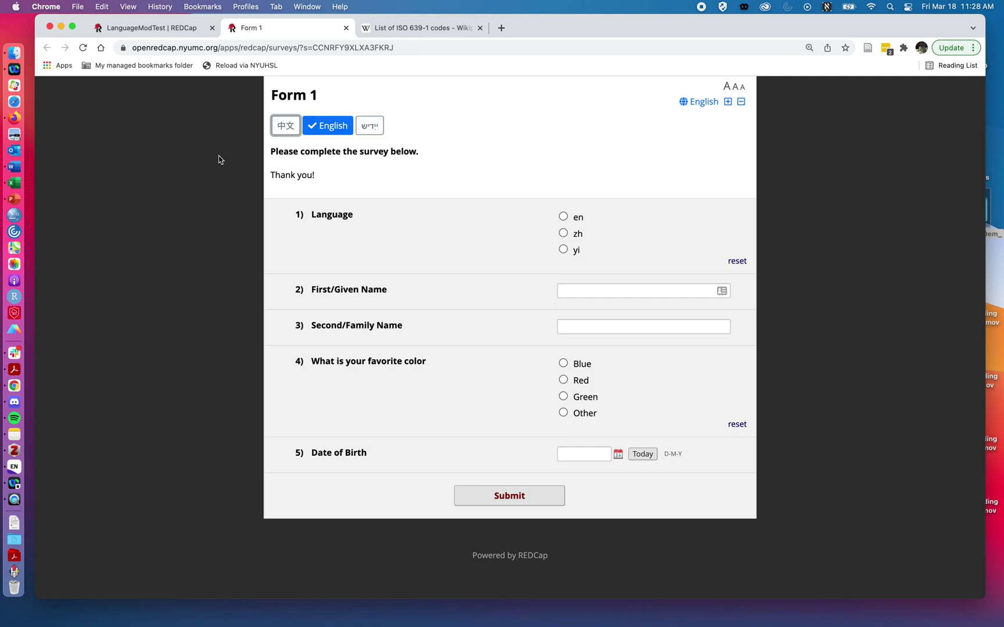
Preview the survey in 中文, then switch its display language to ייִדיש
left_click(284, 127)
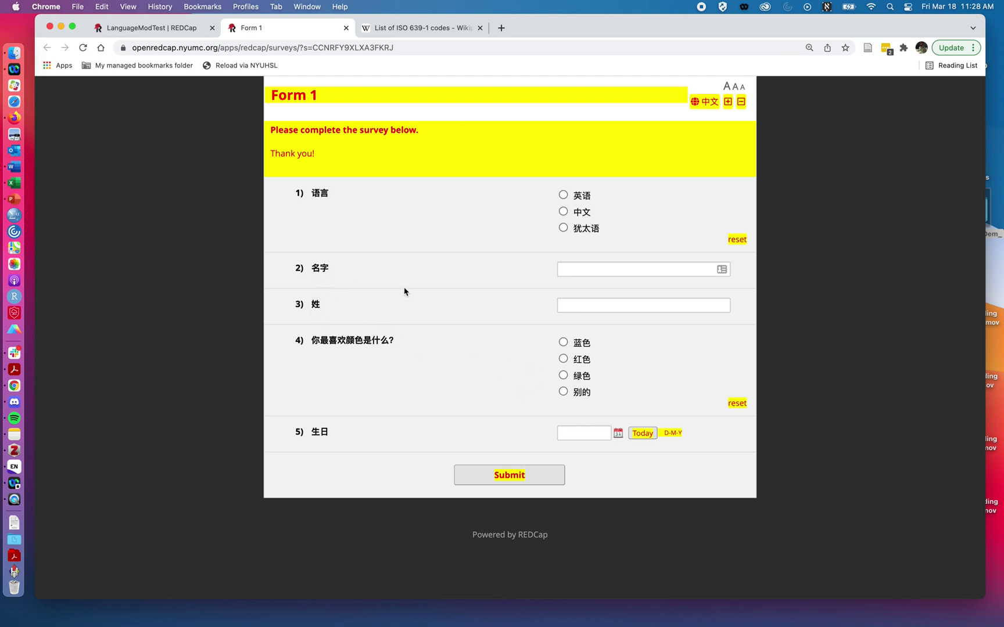
scroll(383, 278, "up", 1)
scroll(349, 197, "up", 1)
left_click(712, 105)
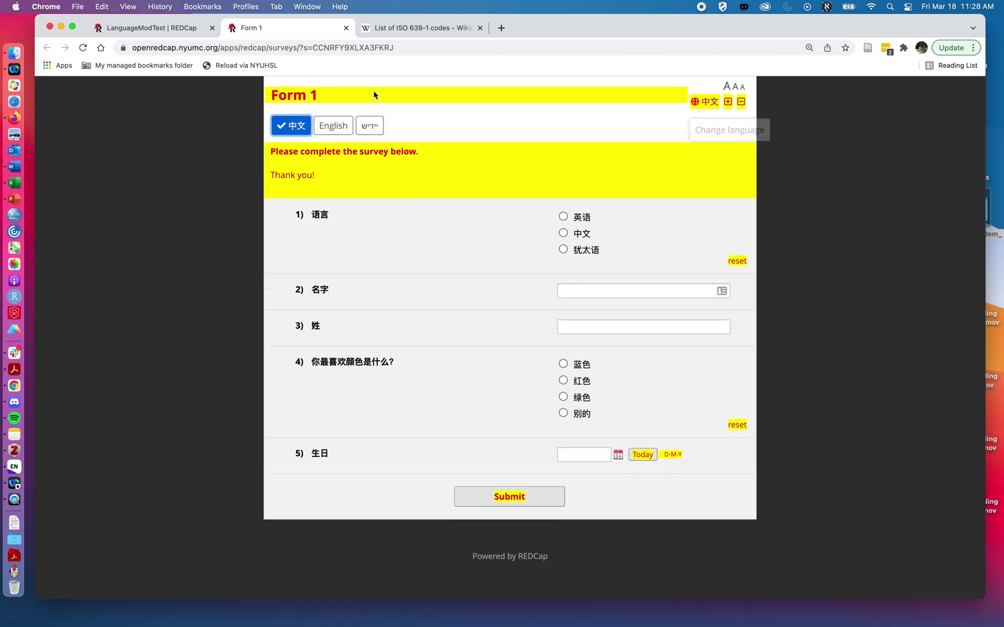
left_click(367, 129)
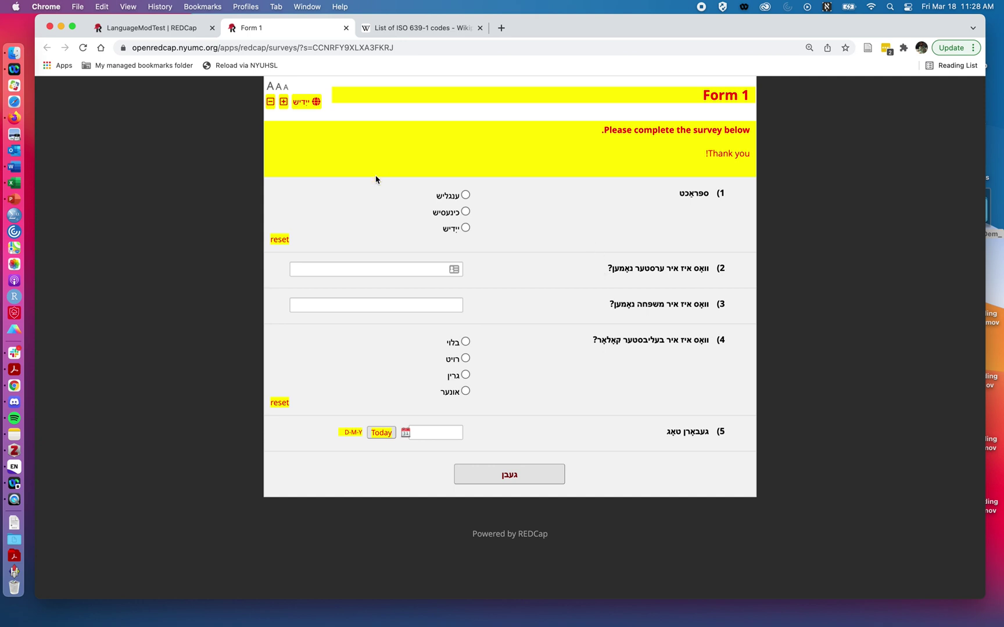
Answer question 1 with ייִדיש and return to the LanguageModTest Survey Distribution Tools tab
left_click(465, 228)
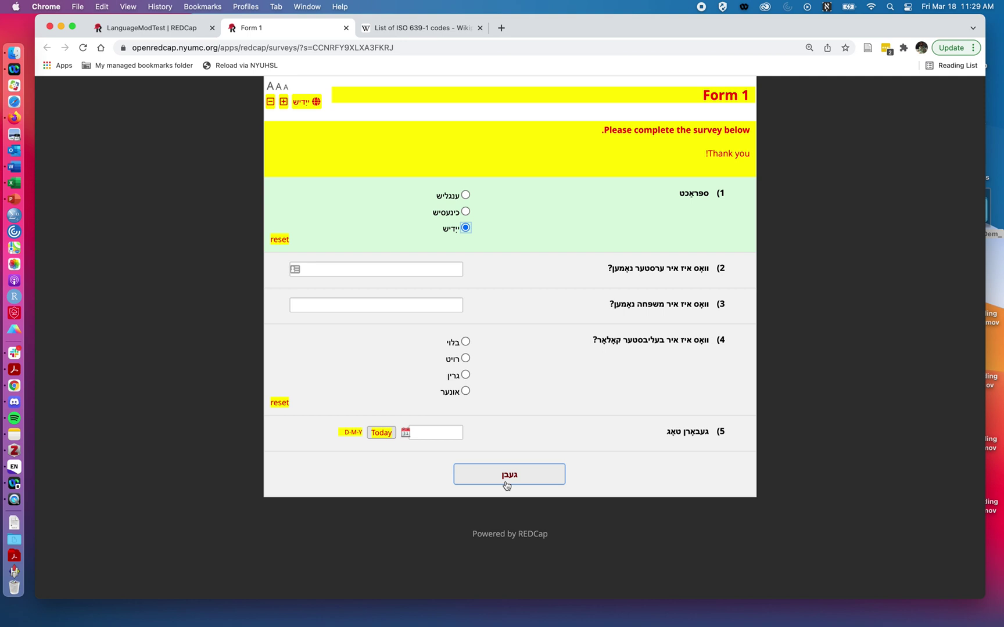
left_click(164, 36)
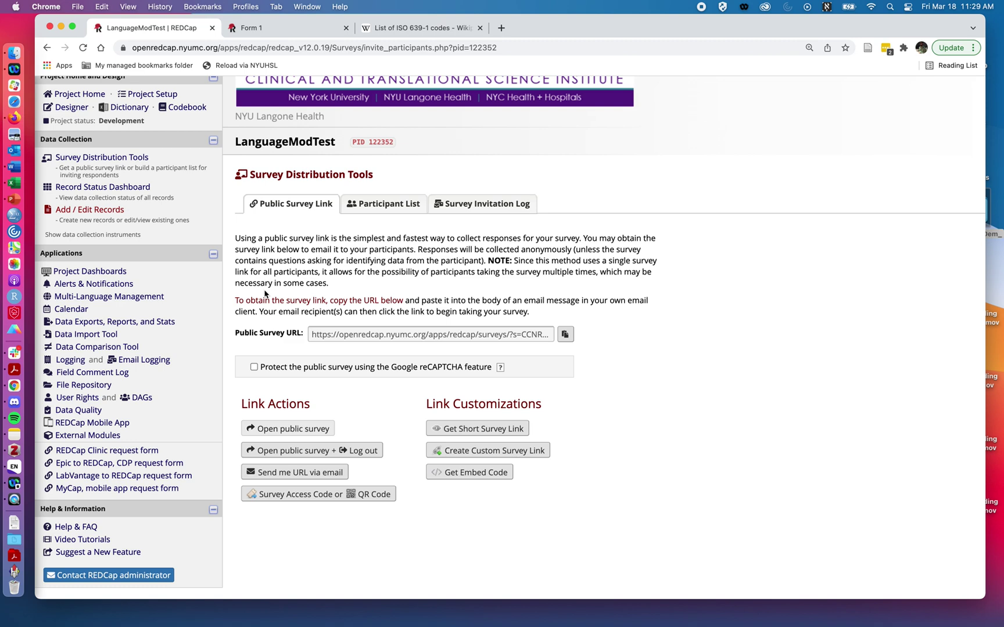
scroll(287, 256, "up", 3)
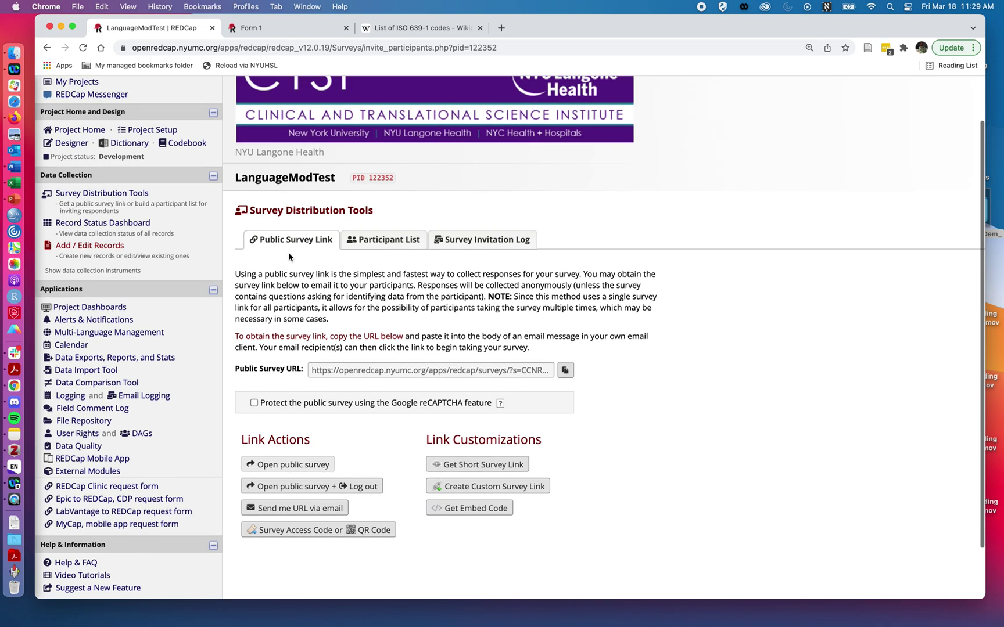